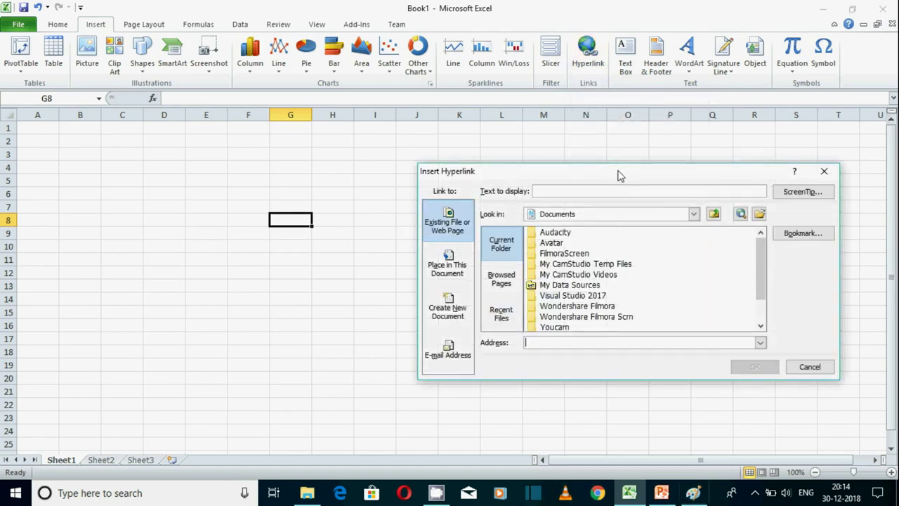
Insert a hyperlink in cell G8 to the Billing Statement1 workbook in the Documents folder, keeping the file path as display text.
drag(619, 175, 628, 149)
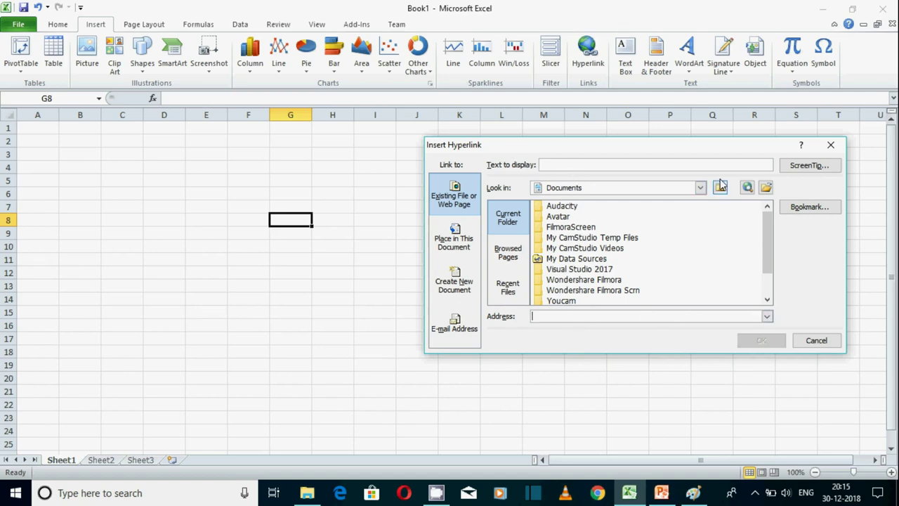
click(766, 190)
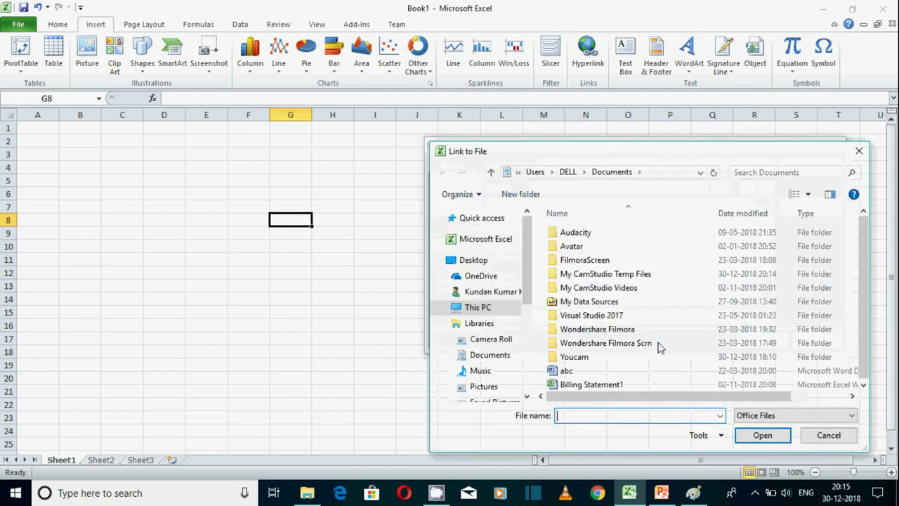
drag(682, 156, 638, 97)
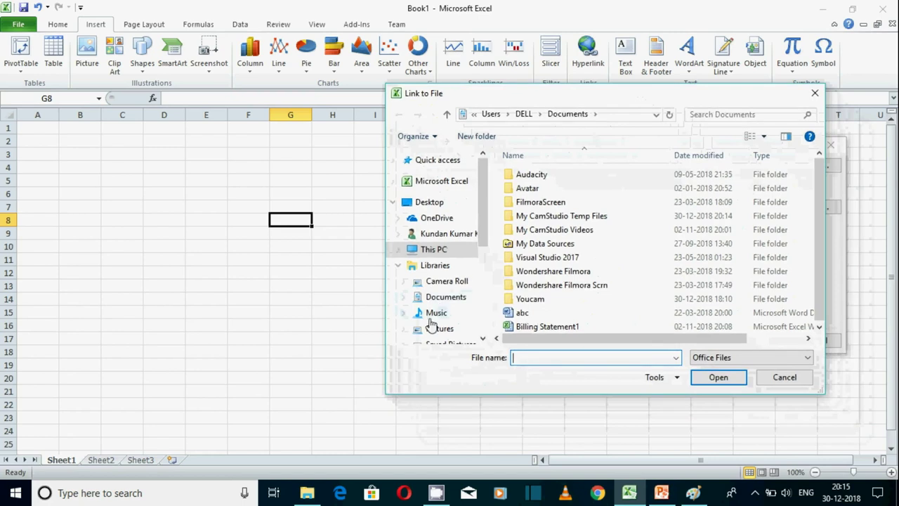
click(574, 328)
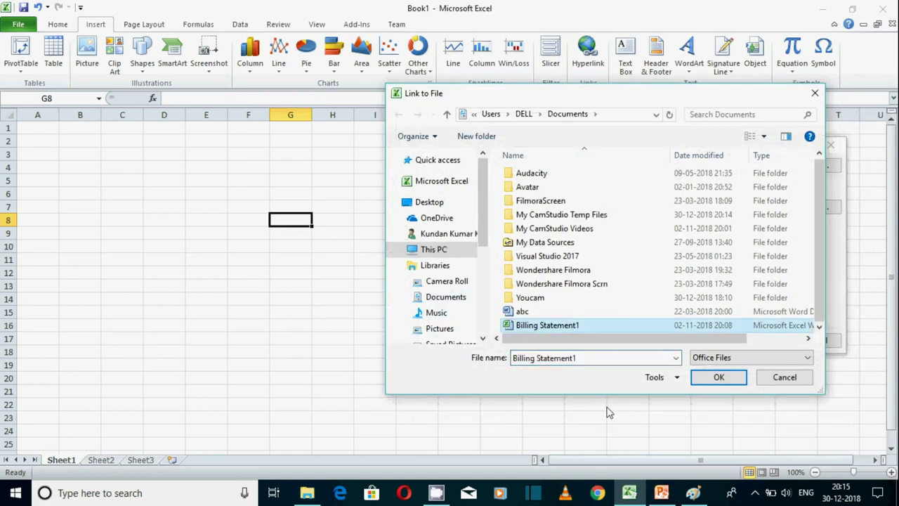
click(719, 379)
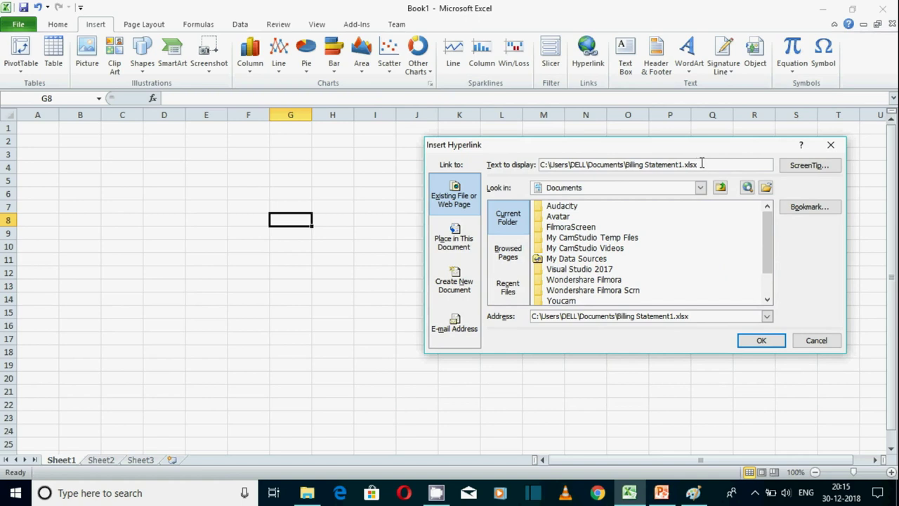
drag(704, 167, 534, 181)
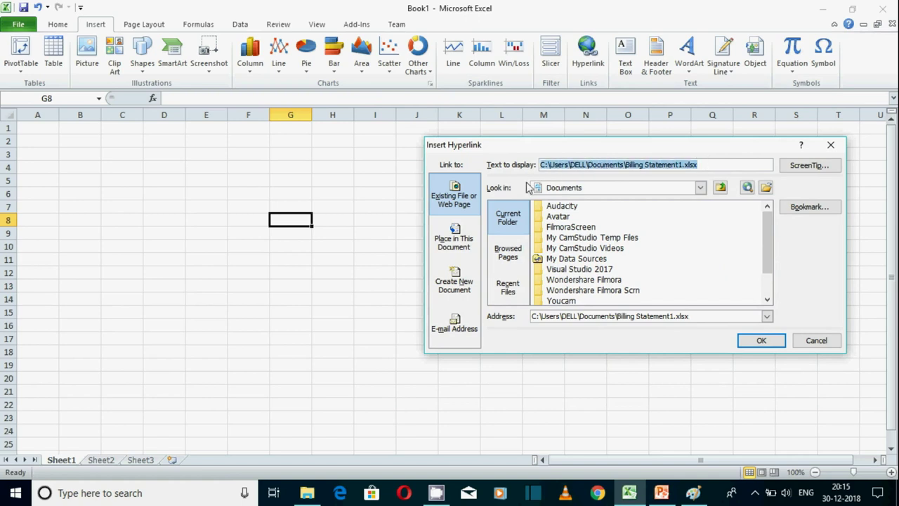
click(702, 316)
drag(702, 317, 535, 320)
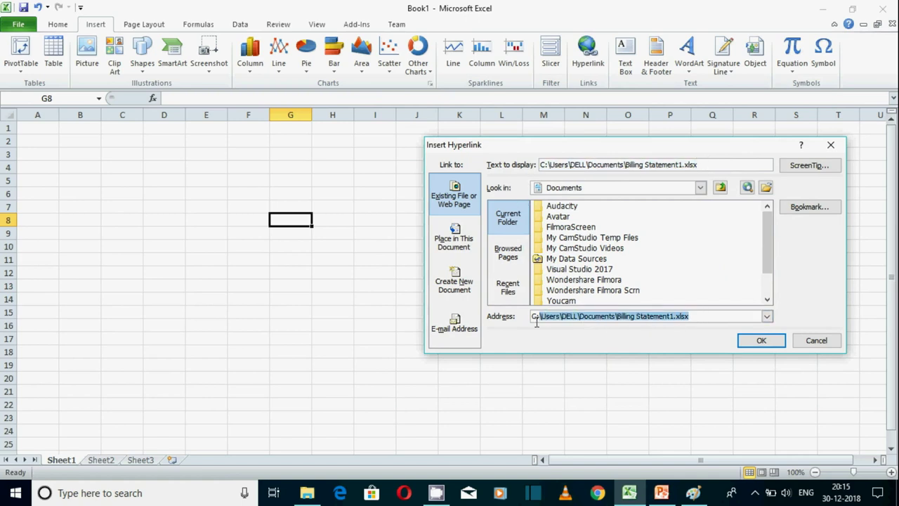
click(695, 316)
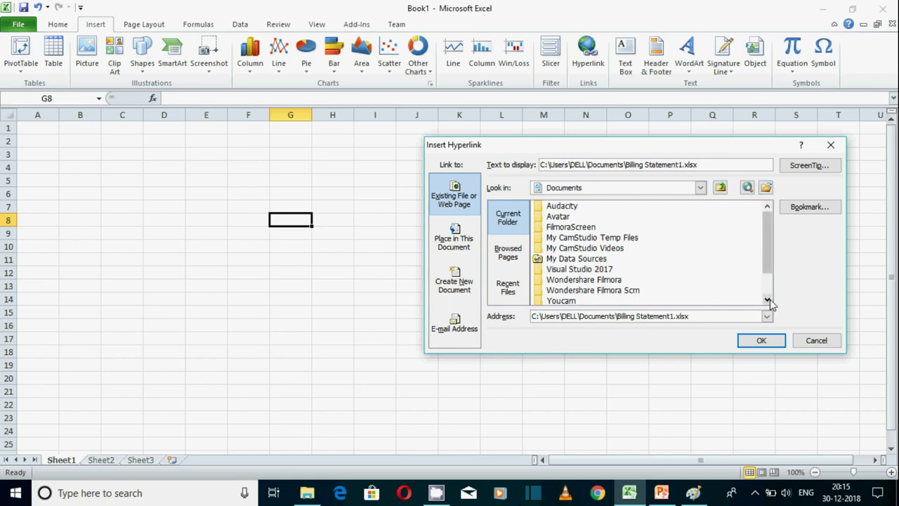
click(761, 340)
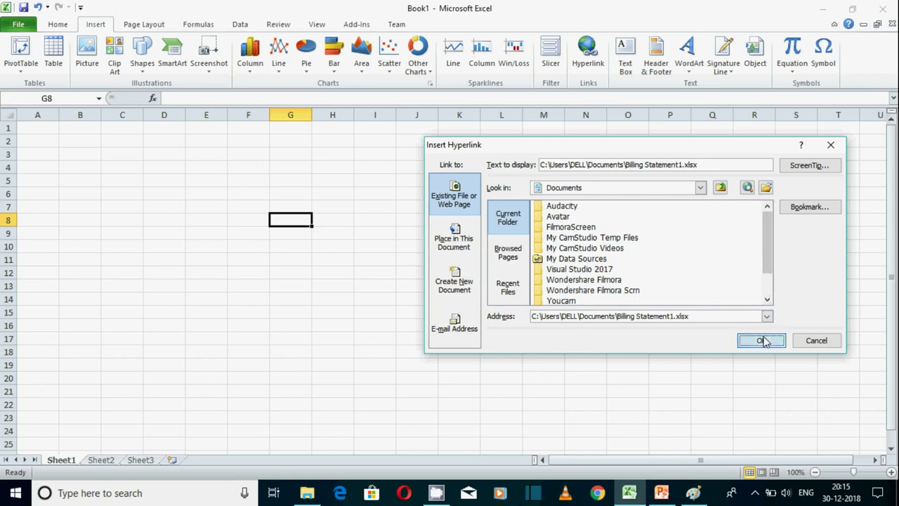
click(372, 301)
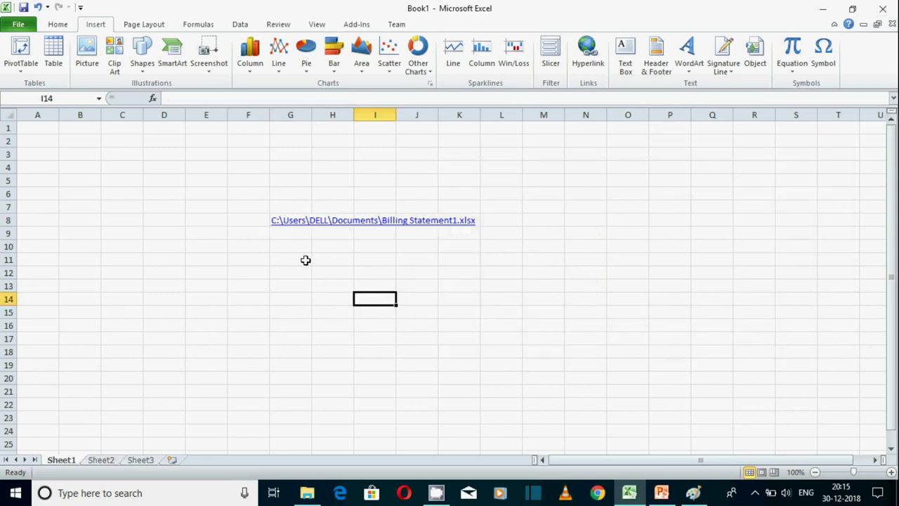
Follow the file-path hyperlink in G8 to open the linked workbook, and close that workbook without saving.
click(286, 224)
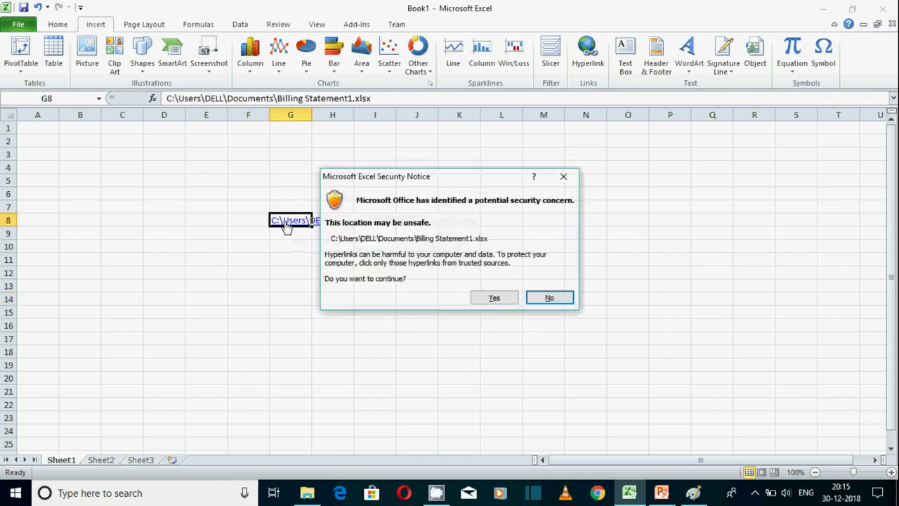
click(500, 301)
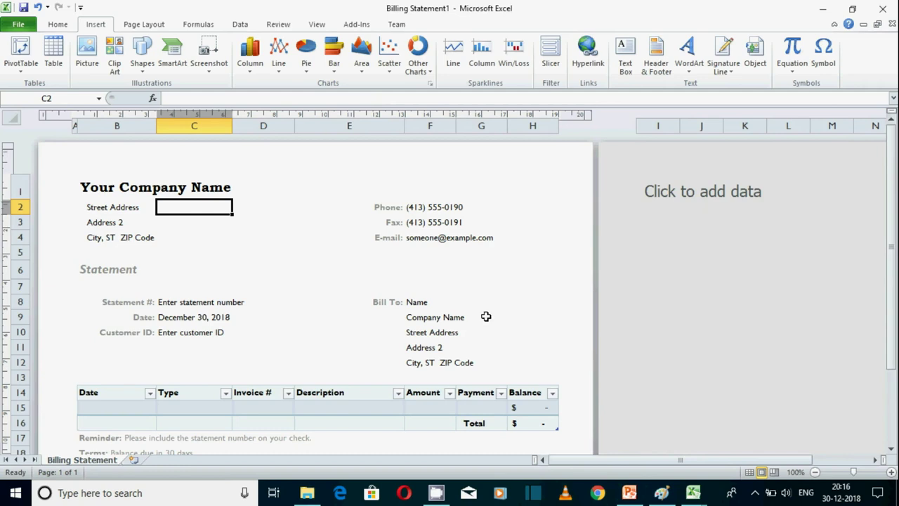
click(883, 8)
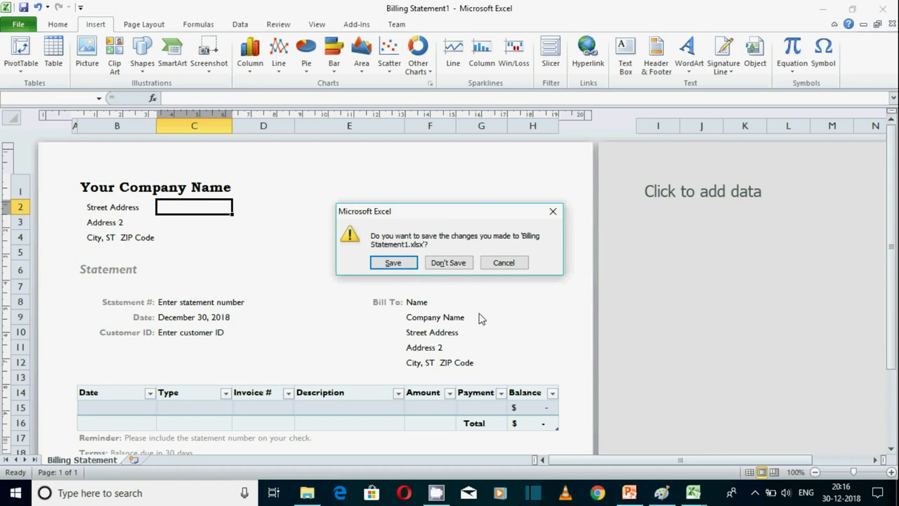
click(448, 263)
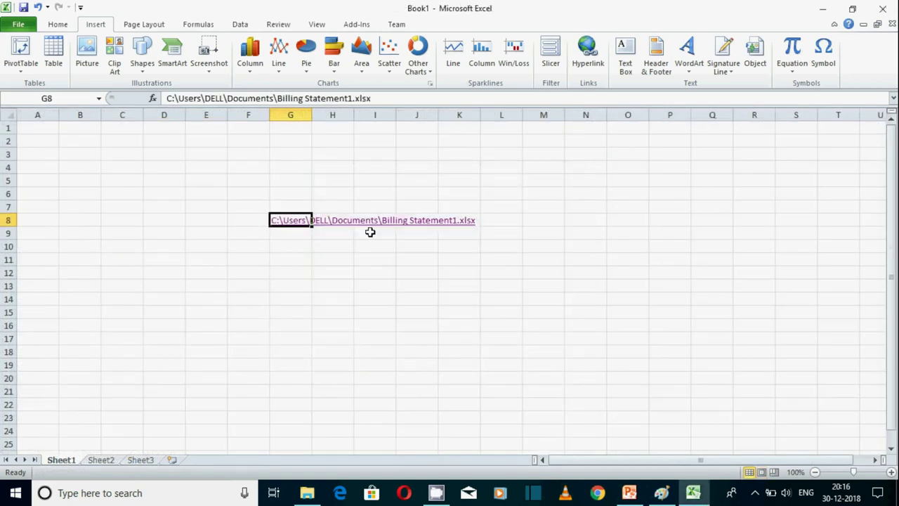
click(382, 259)
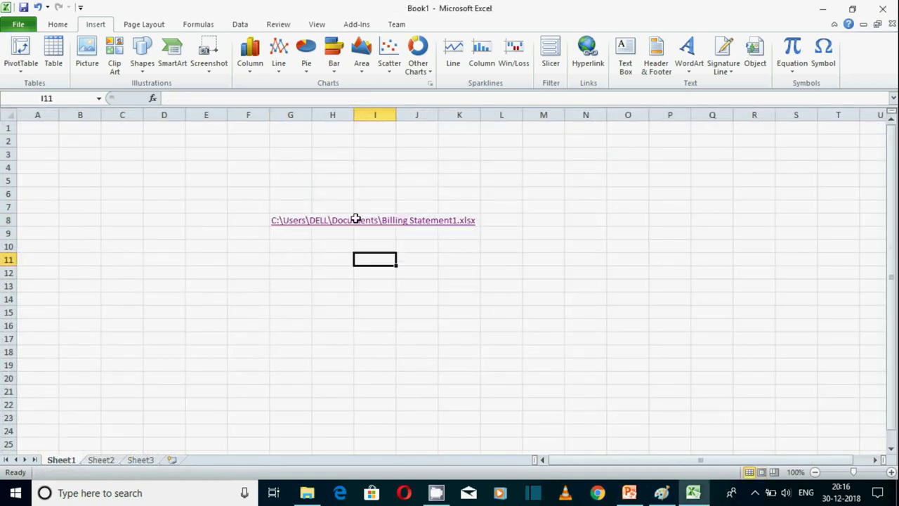
Delete the file-path hyperlink from cell G8.
right_click(283, 222)
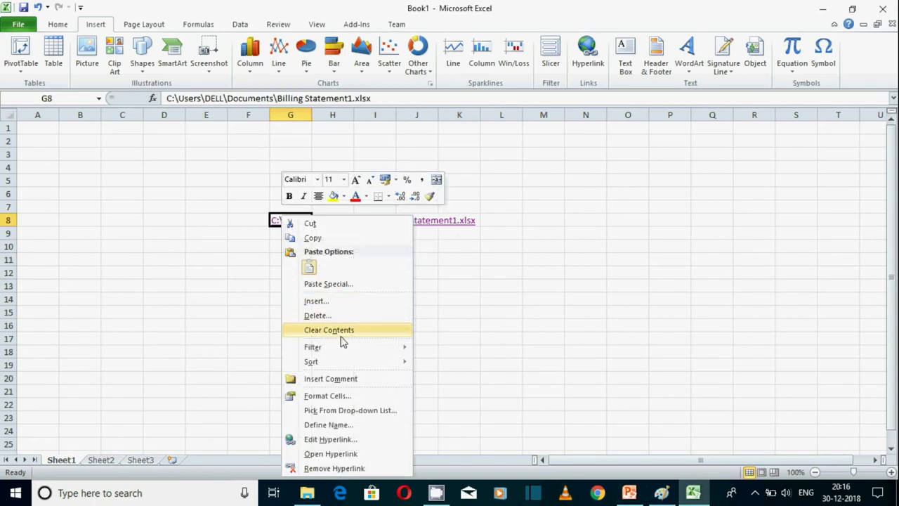
mouse_move(338, 365)
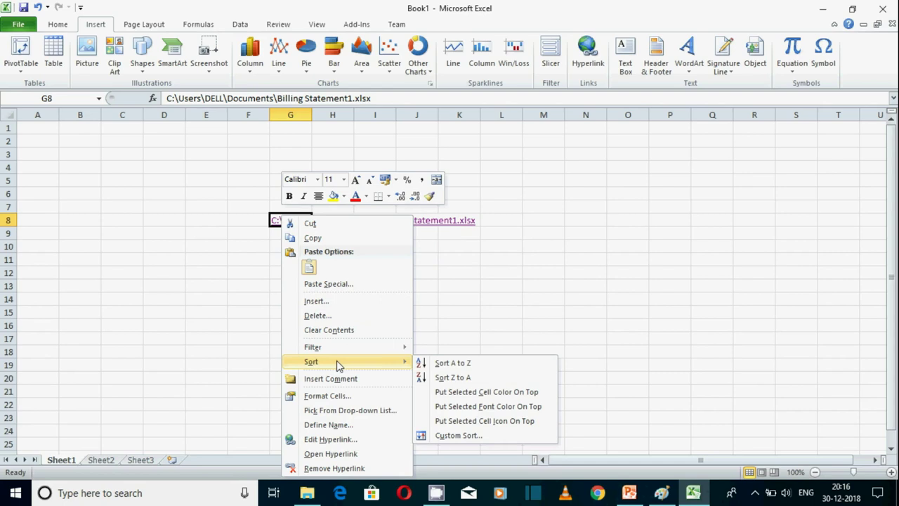
mouse_move(366, 352)
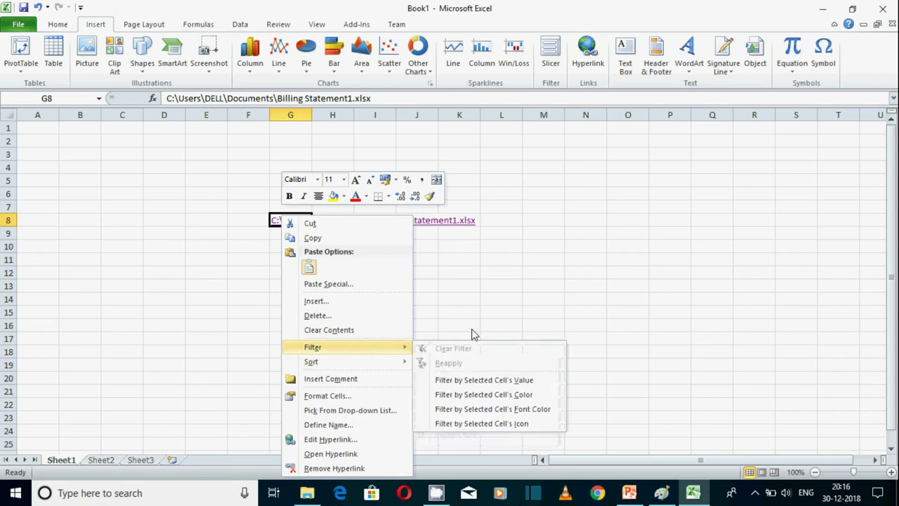
click(433, 314)
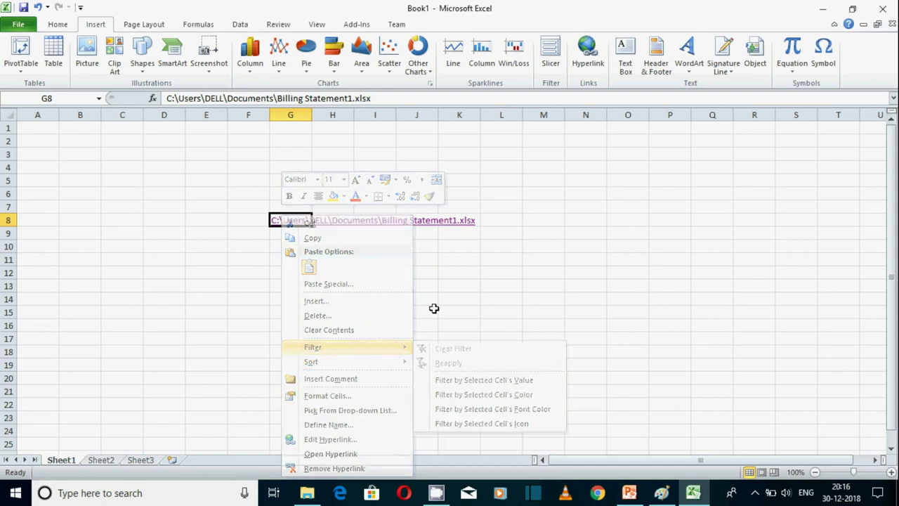
key(Delete)
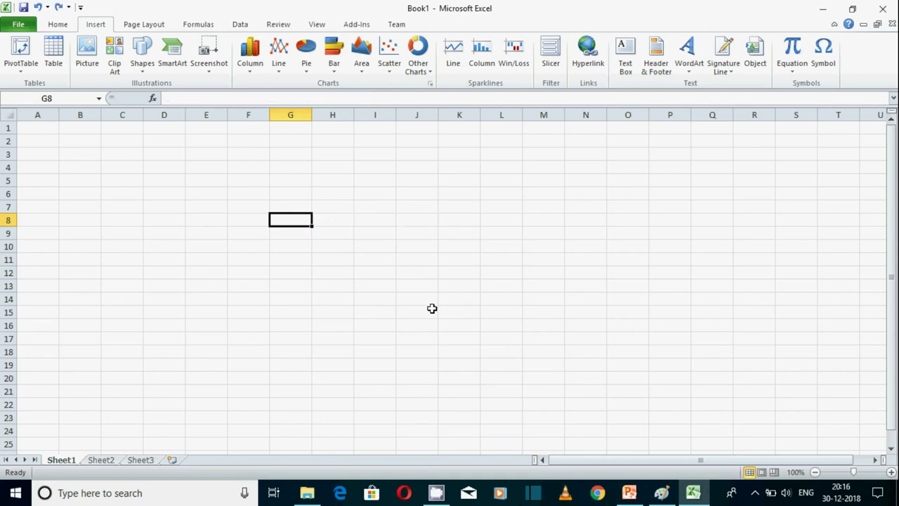
Insert a hyperlink in G8 to the Billing Statement1 workbook in Documents, with the display text "Click here for Billing Statement".
click(589, 63)
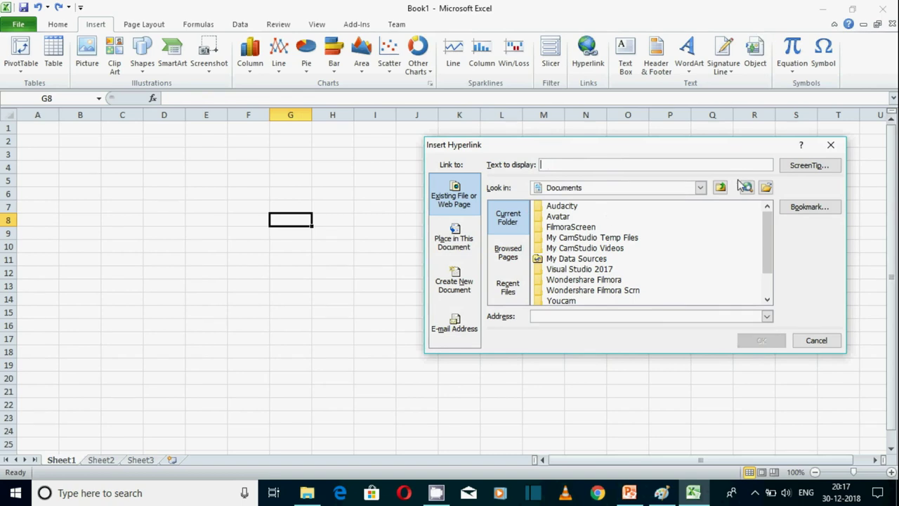
click(766, 188)
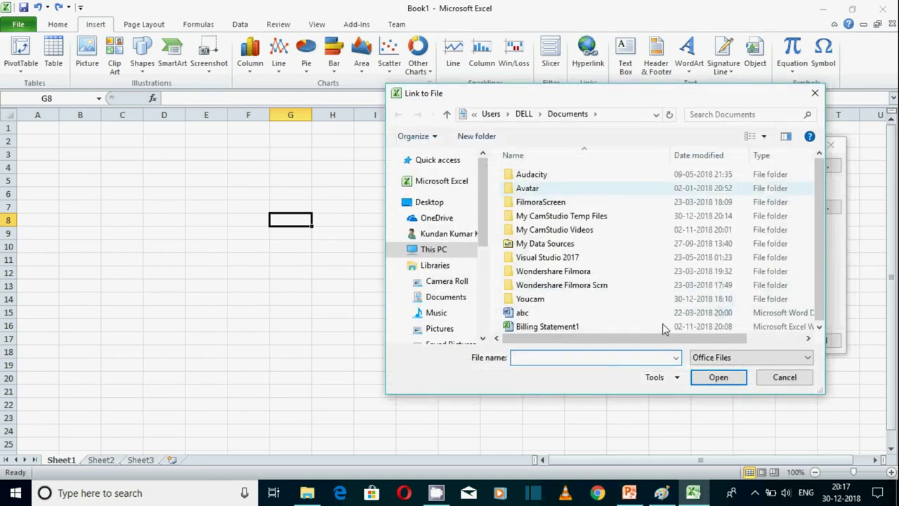
click(547, 327)
click(718, 377)
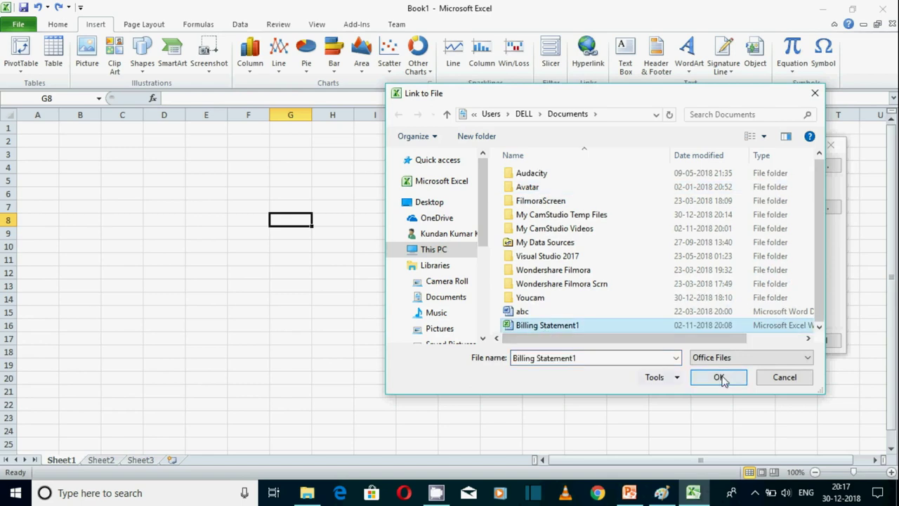
drag(704, 165, 538, 164)
text(C)
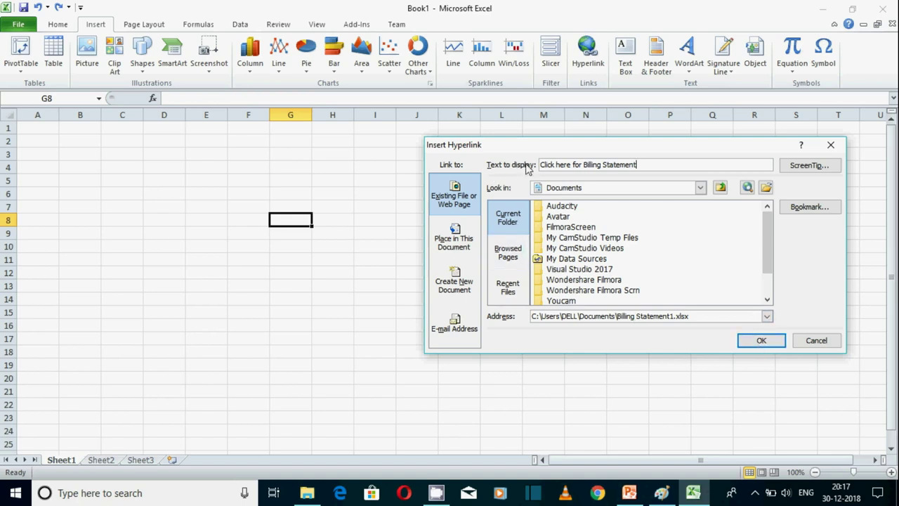
click(760, 342)
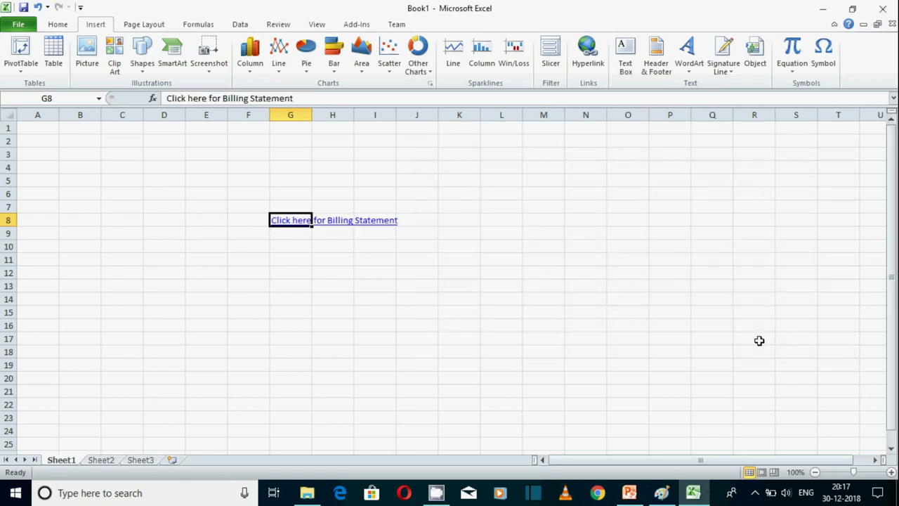
click(400, 315)
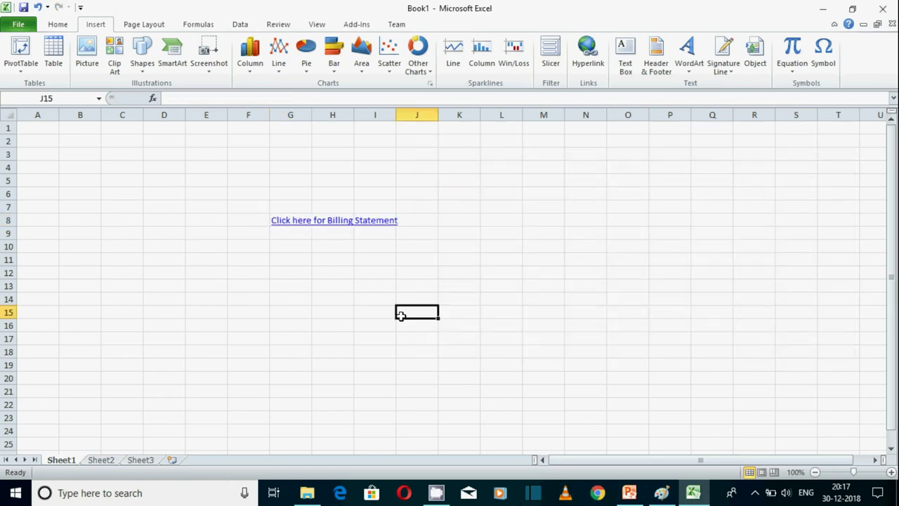
AutoFit the width of column G to the hyperlink text in G8.
click(286, 206)
key(Down)
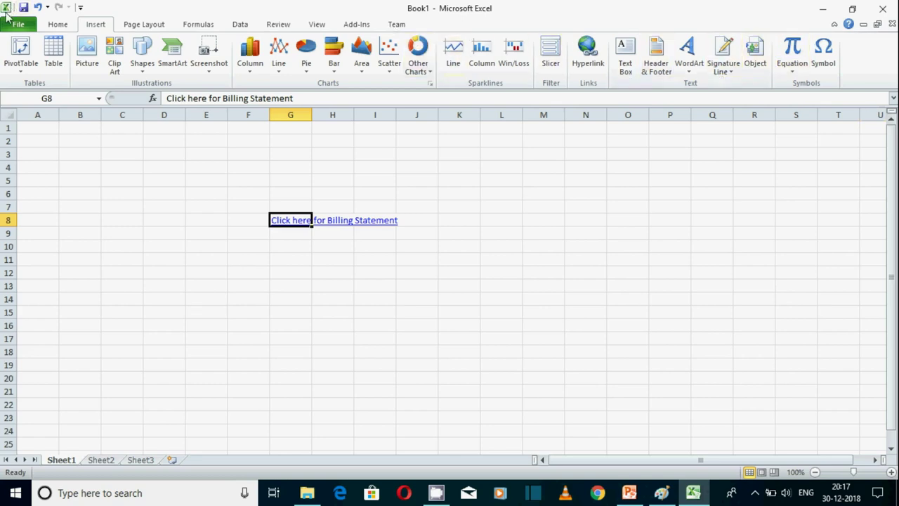
click(58, 24)
click(693, 73)
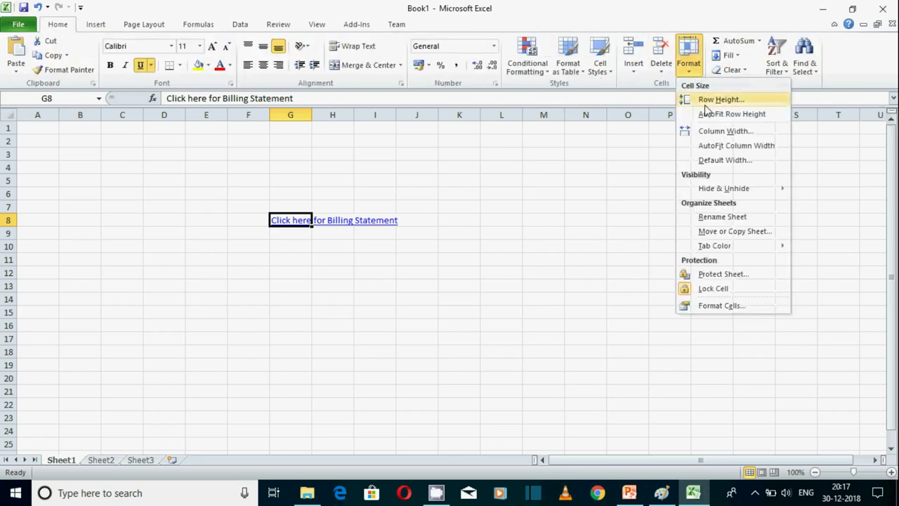
click(752, 149)
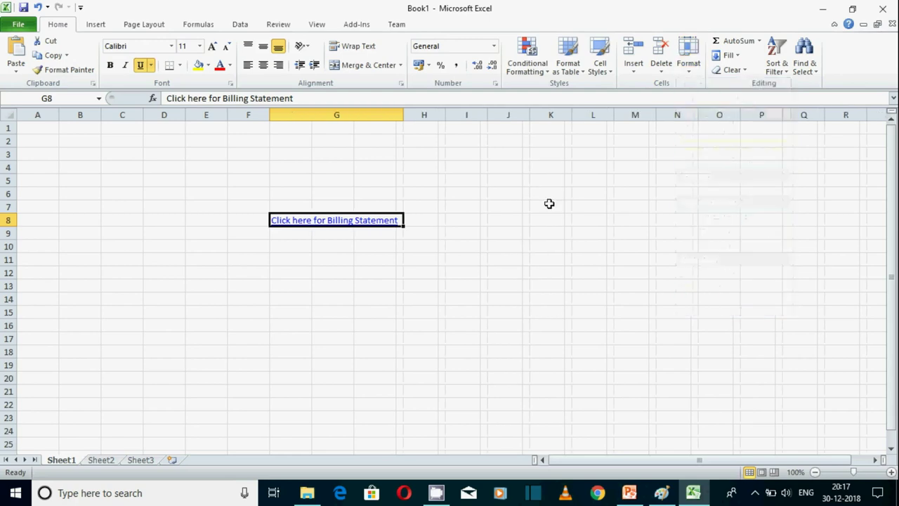
click(440, 301)
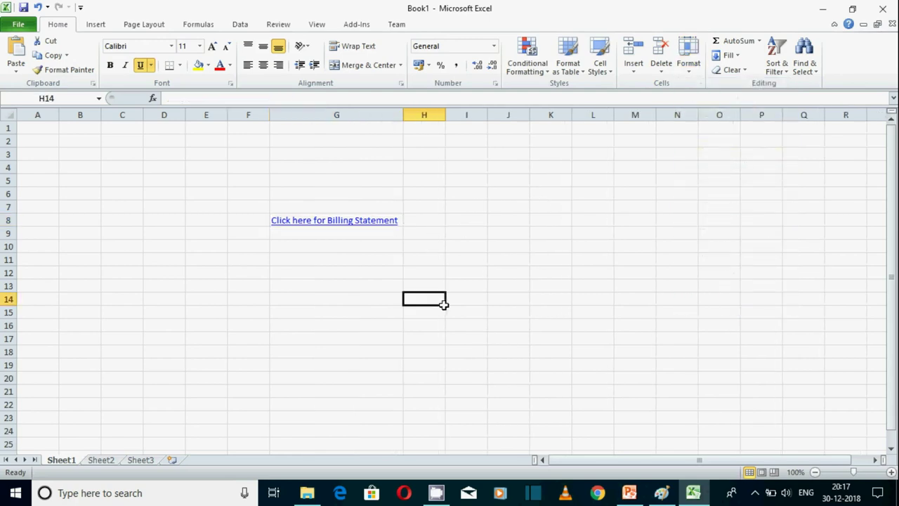
Test the "Click here for Billing Statement" link by opening its workbook, looking through the sheet and closing it without saving.
click(330, 223)
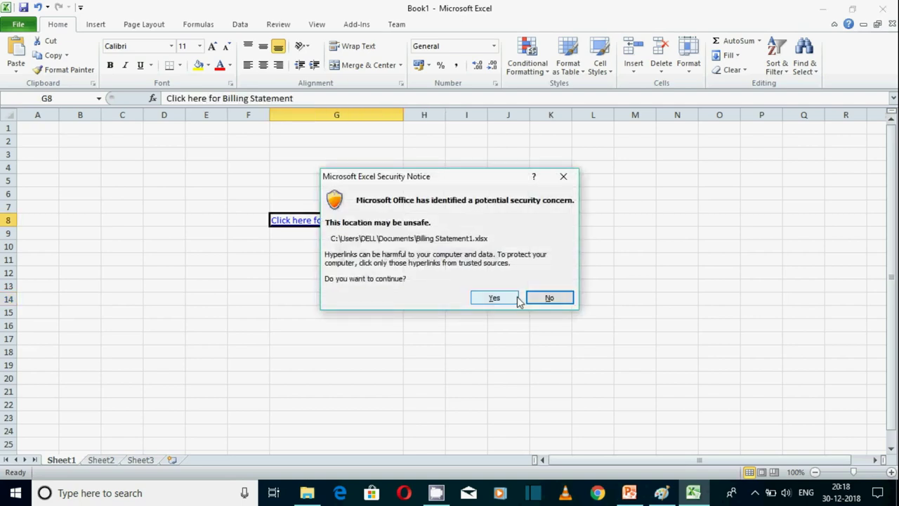
click(496, 299)
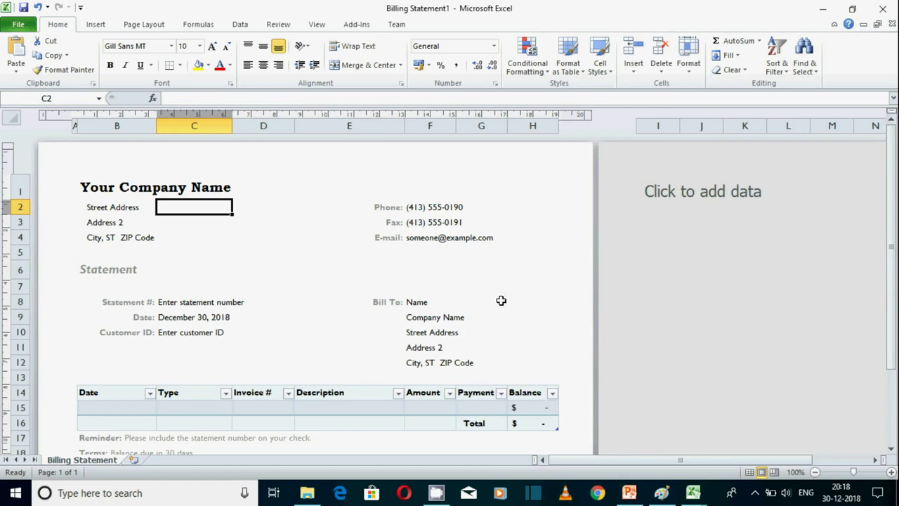
scroll(447, 276, down, 4)
scroll(450, 281, up, 4)
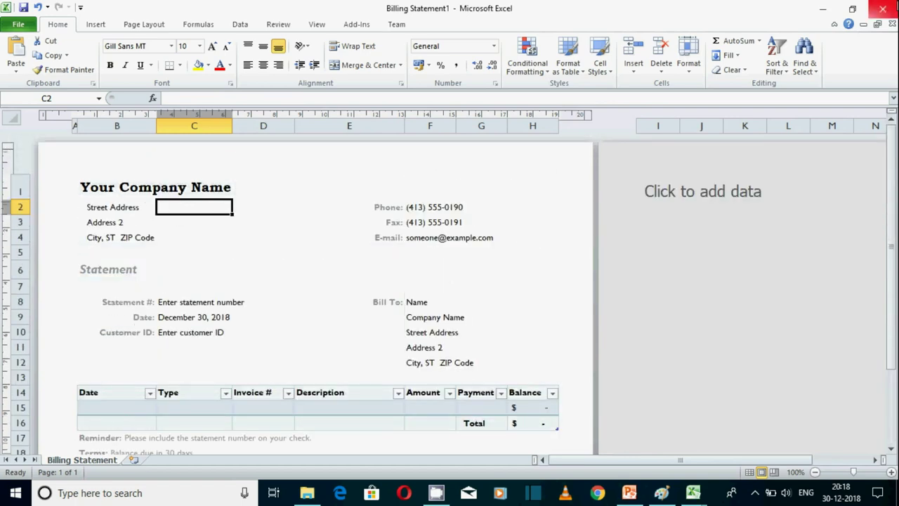
click(883, 9)
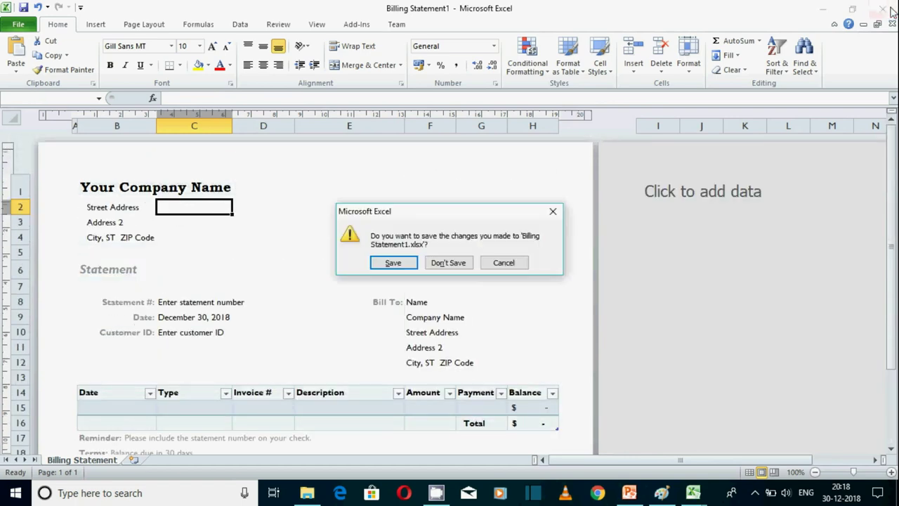
click(450, 263)
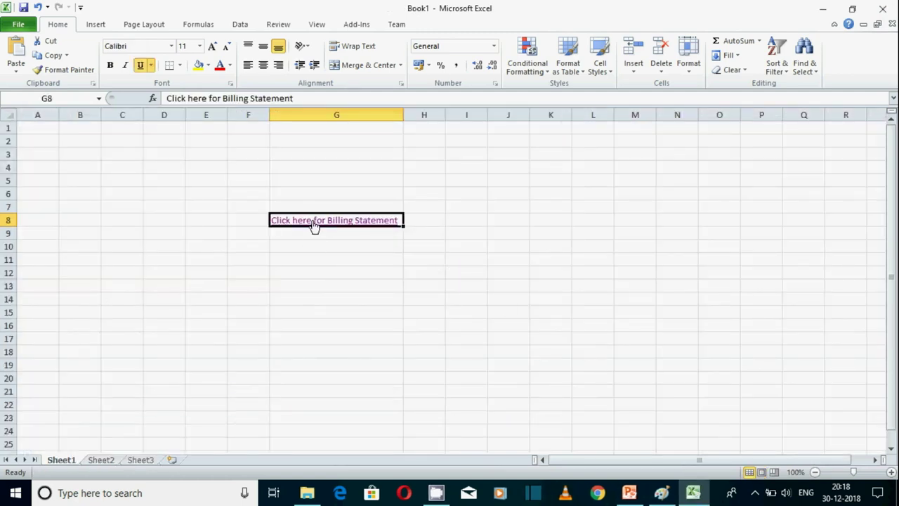
Edit the hyperlink in G8 to target the Word document abc in Documents, keeping its existing display text.
right_click(315, 225)
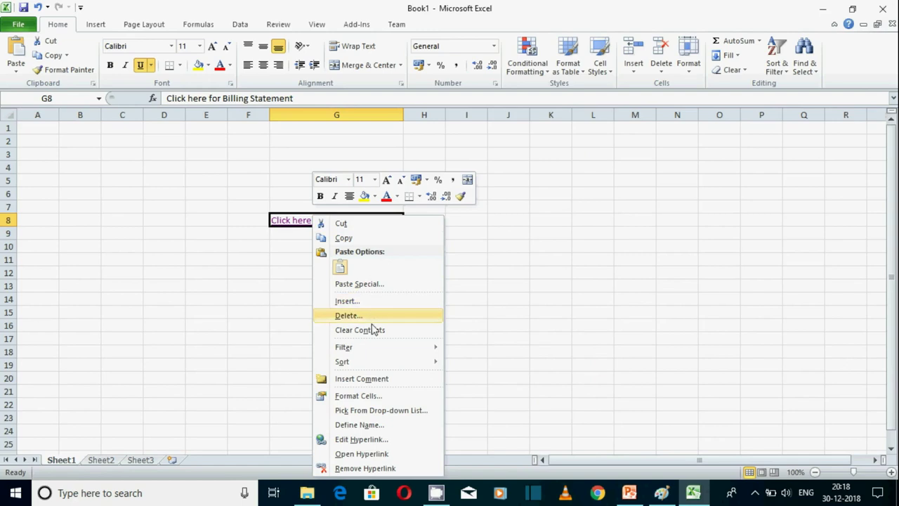
click(368, 441)
drag(424, 274, 703, 147)
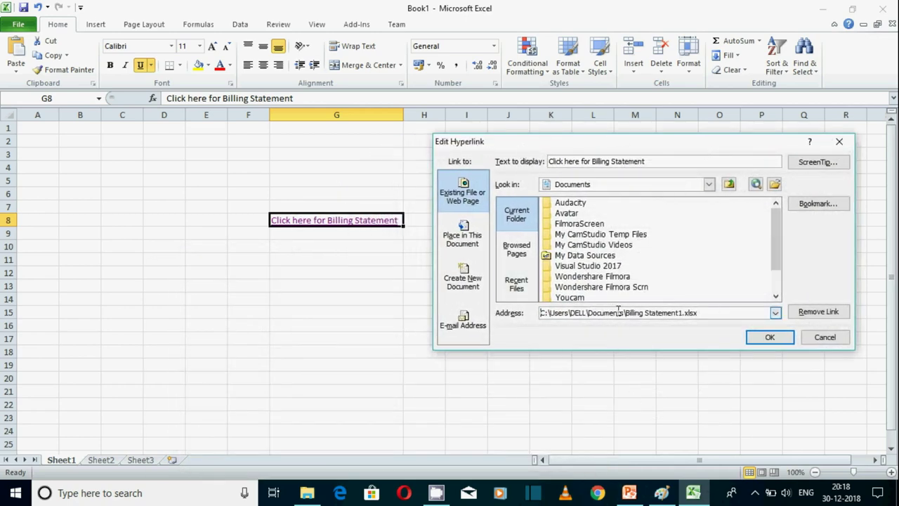
click(774, 184)
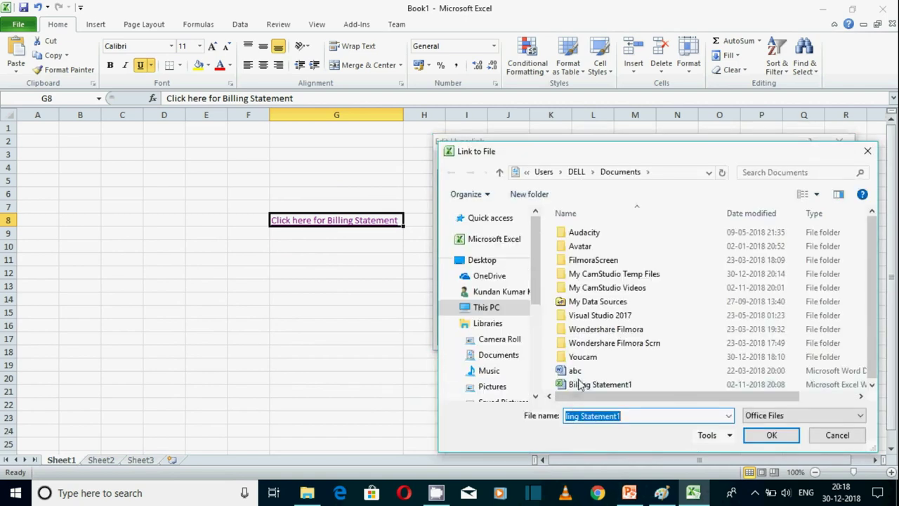
click(576, 372)
click(771, 436)
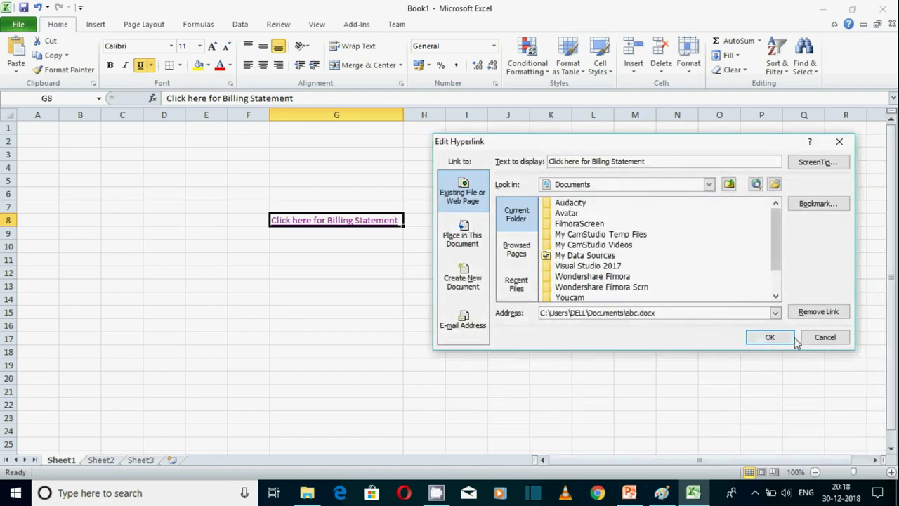
click(765, 337)
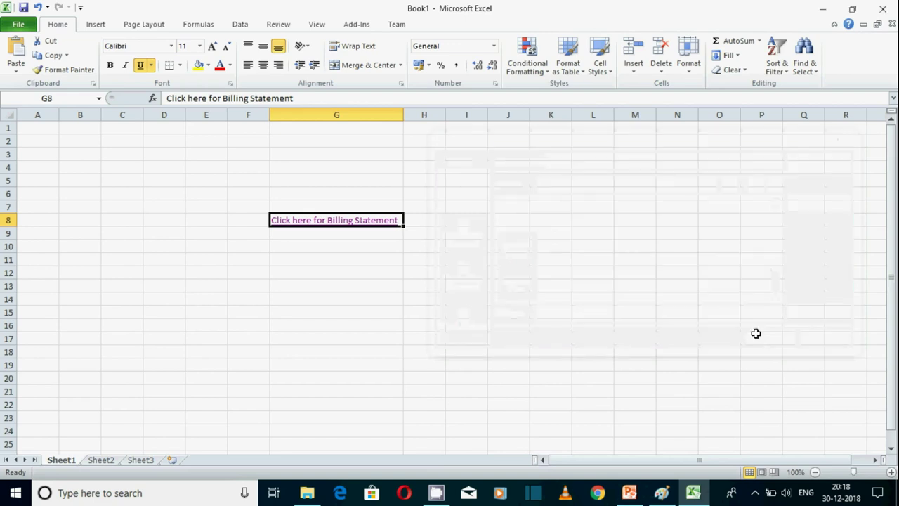
Test the edited link in G8 by opening the abc document, accepting the security notice, and closing the document again.
click(330, 224)
click(494, 298)
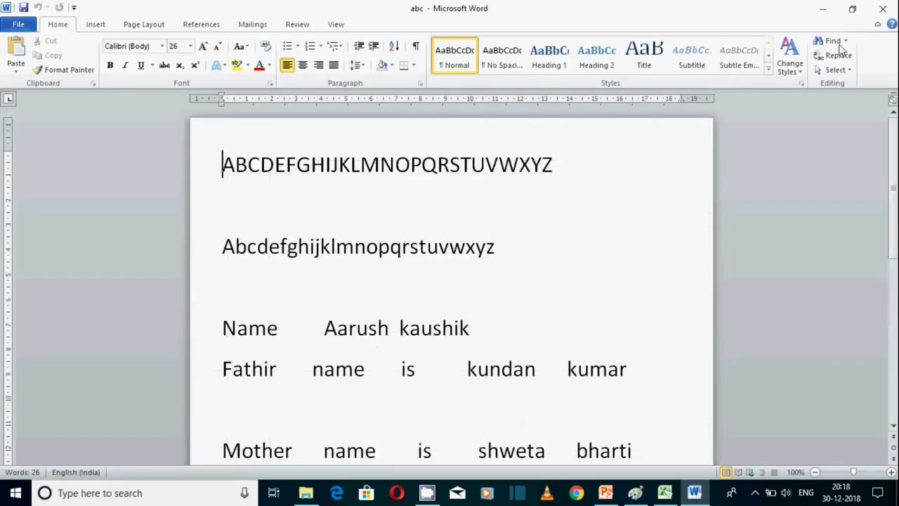
click(890, 8)
click(365, 325)
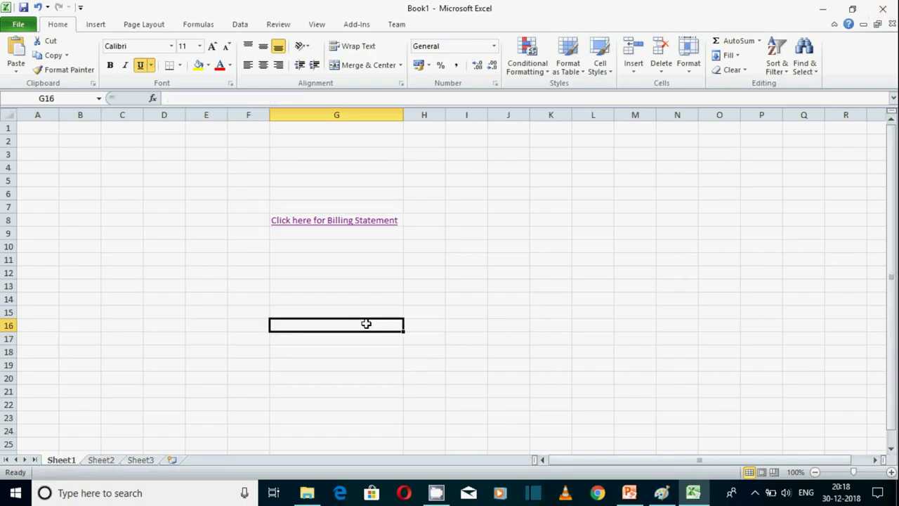
click(414, 236)
click(370, 205)
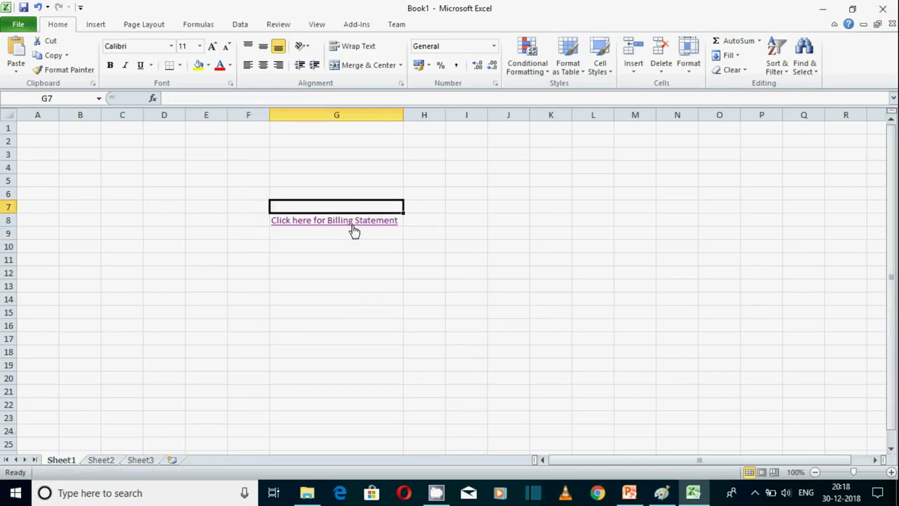
click(351, 224)
click(568, 296)
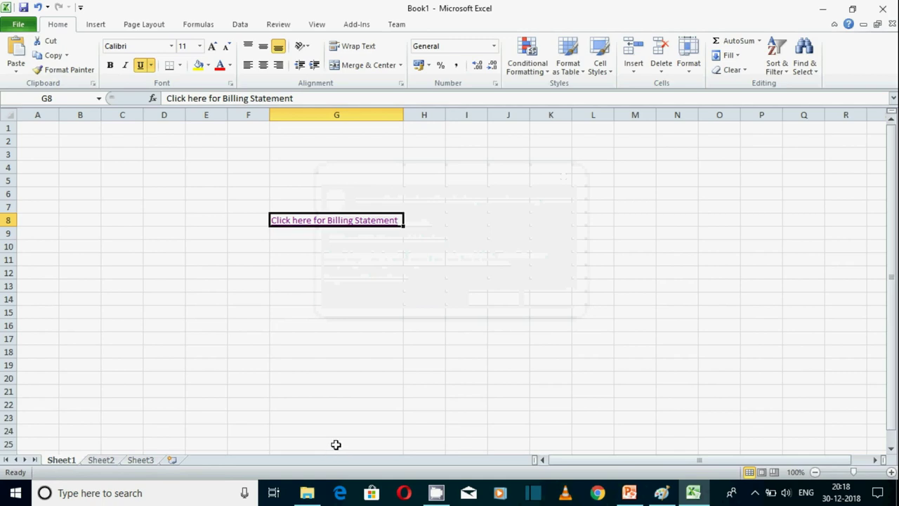